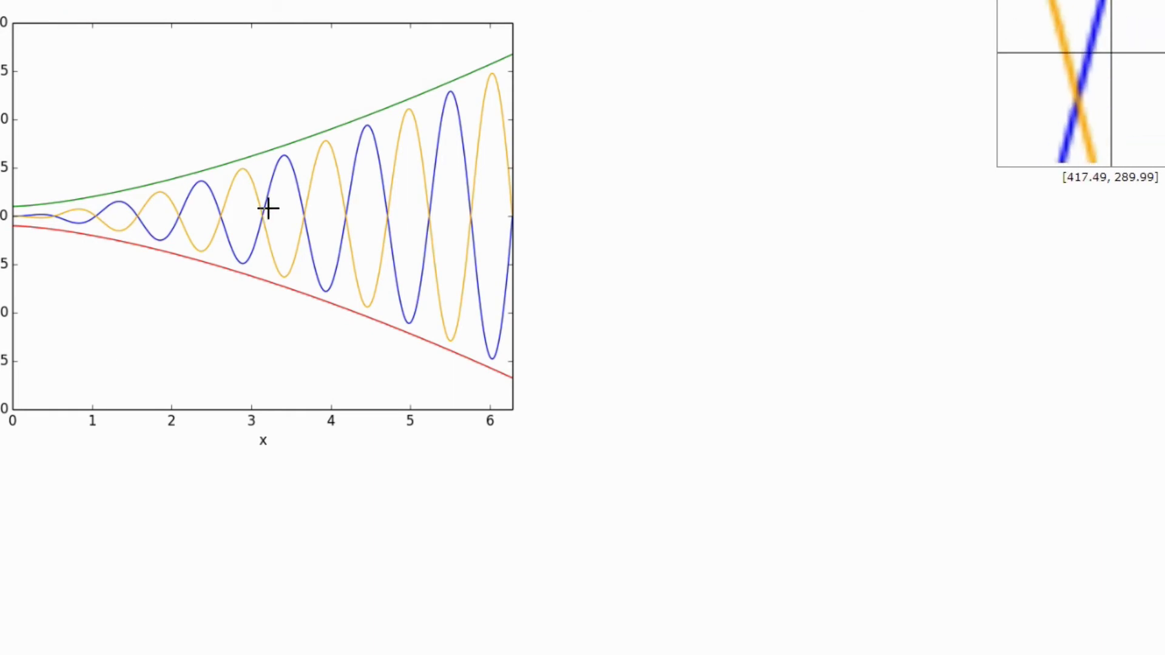
Step: Load the scanned aqua-ammonia chart image graph_1 through File > Load Image
left_click(3, 3)
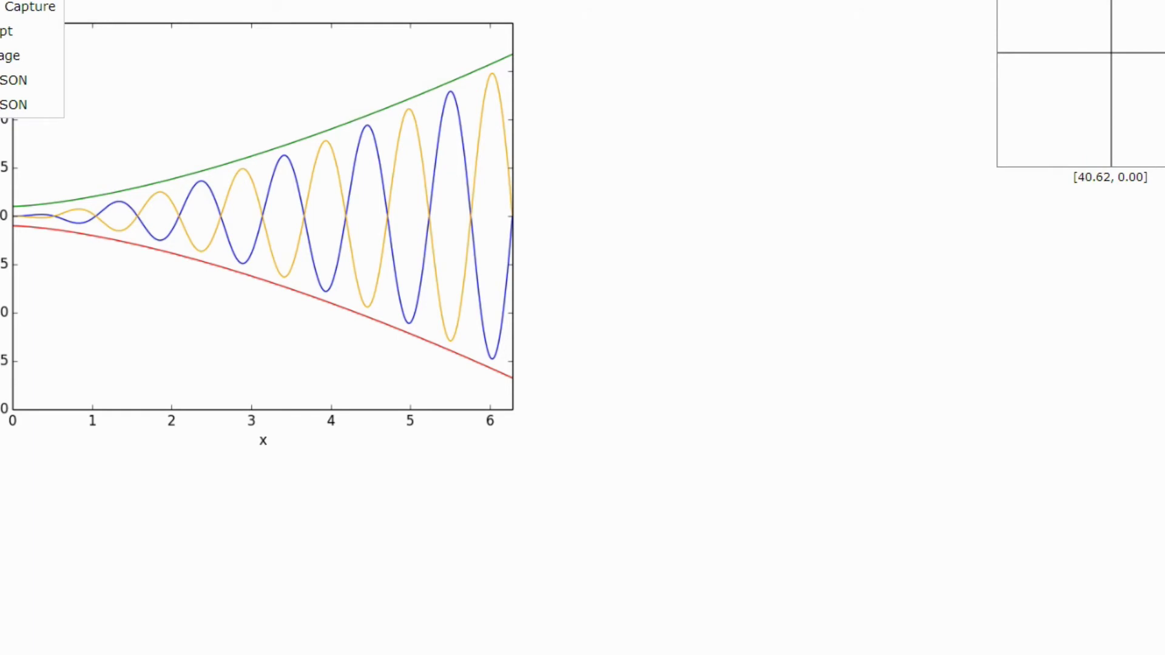
left_click(10, 55)
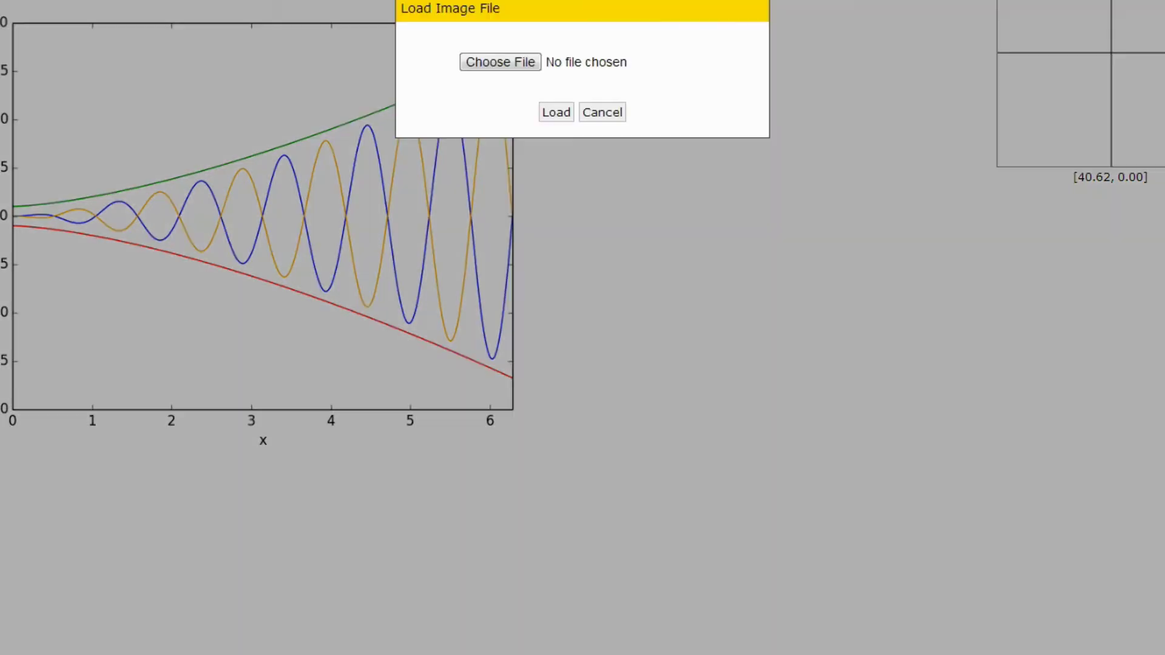
left_click(482, 64)
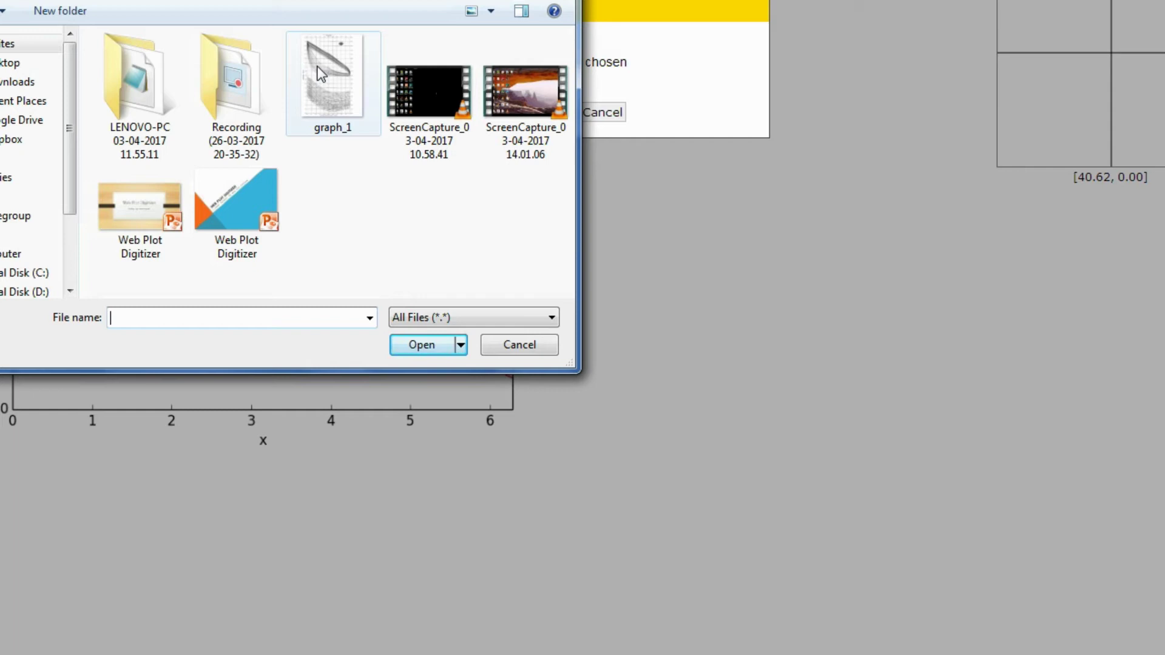
left_click(322, 74)
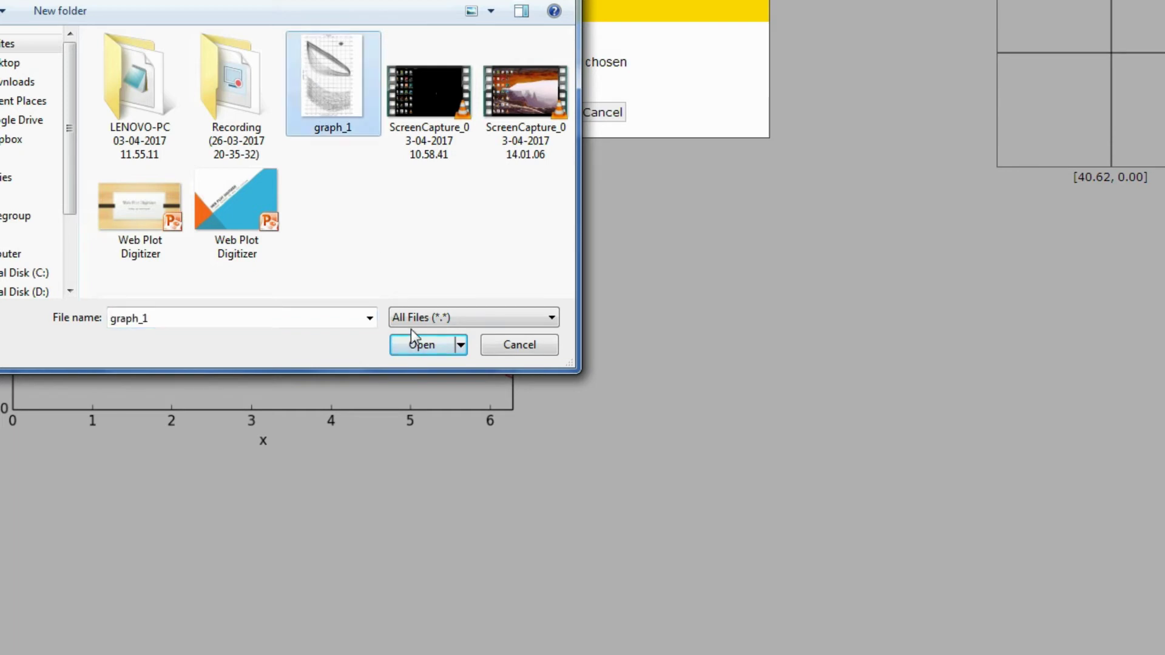
left_click(422, 348)
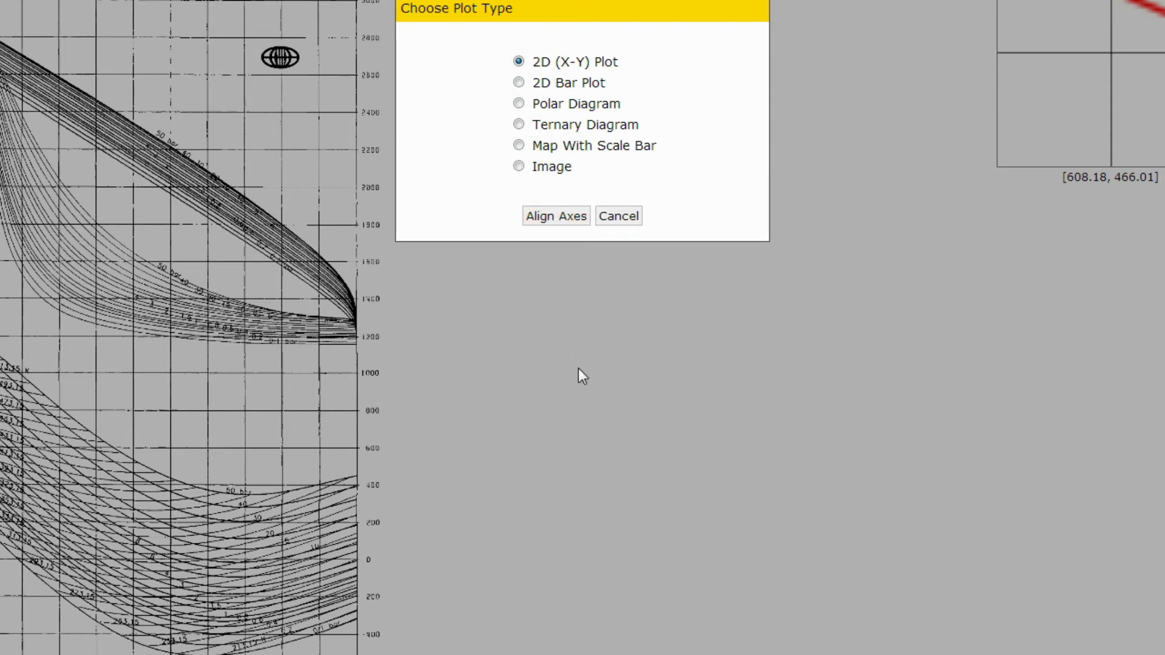
Step: Keep 2D (X-Y) Plot as the plot type and begin aligning the axes
left_click(557, 217)
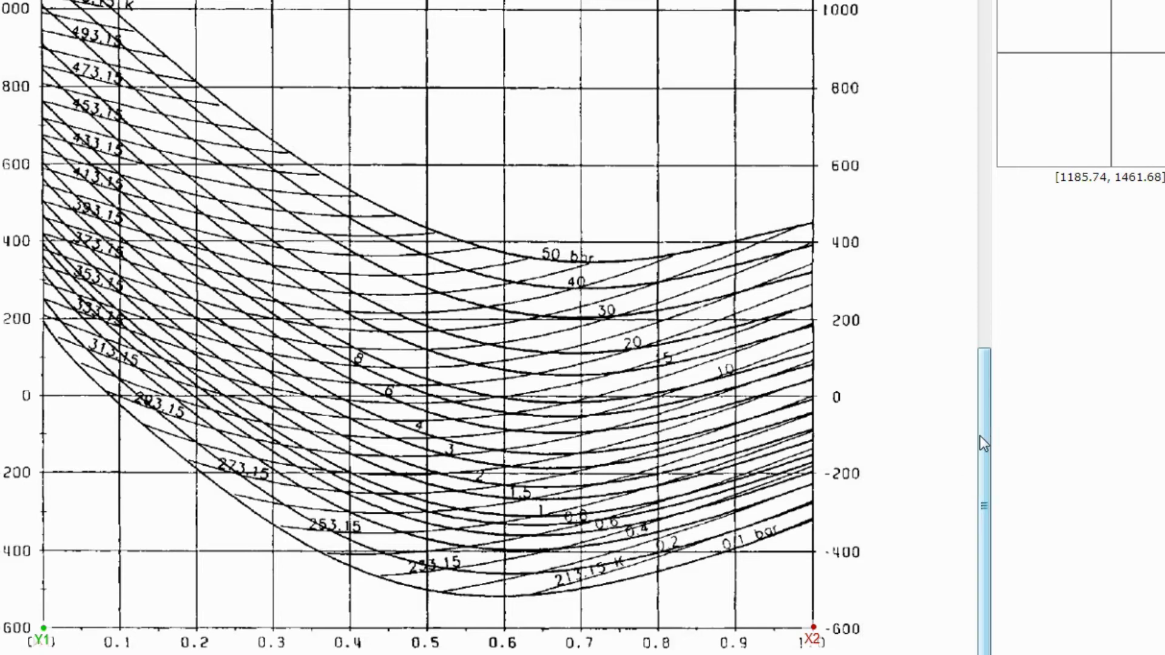
Step: Mark the Y2 calibration point at 3000 at the top of the y-axis and complete point placement
left_click_drag(985, 442, 974, 5)
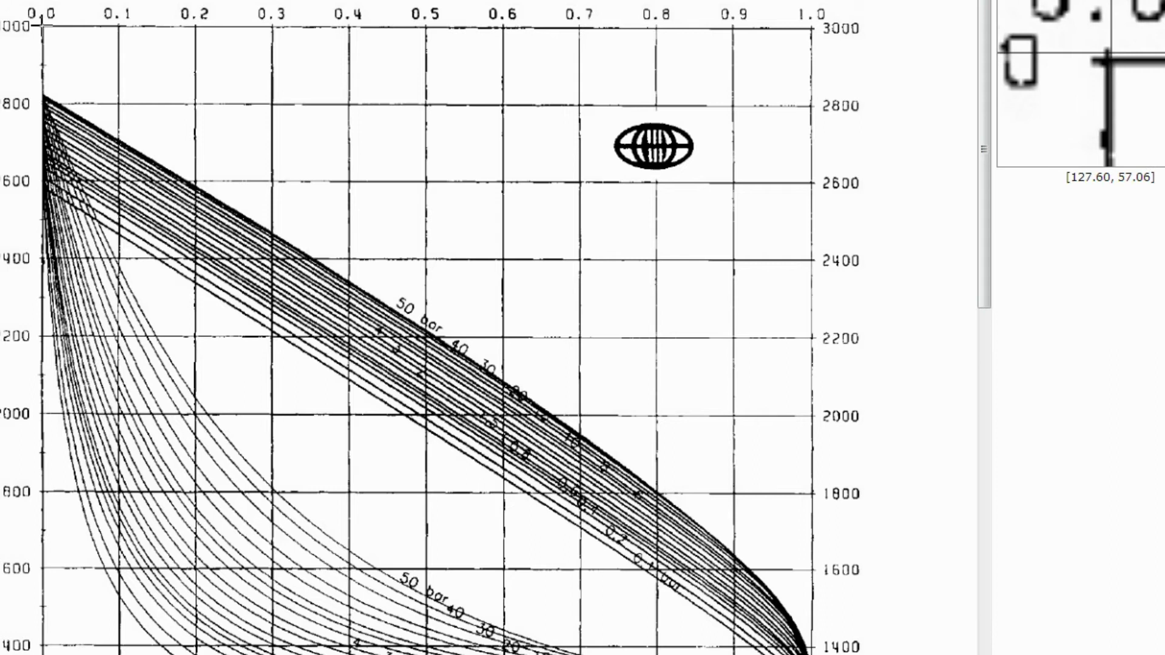
left_click(43, 22)
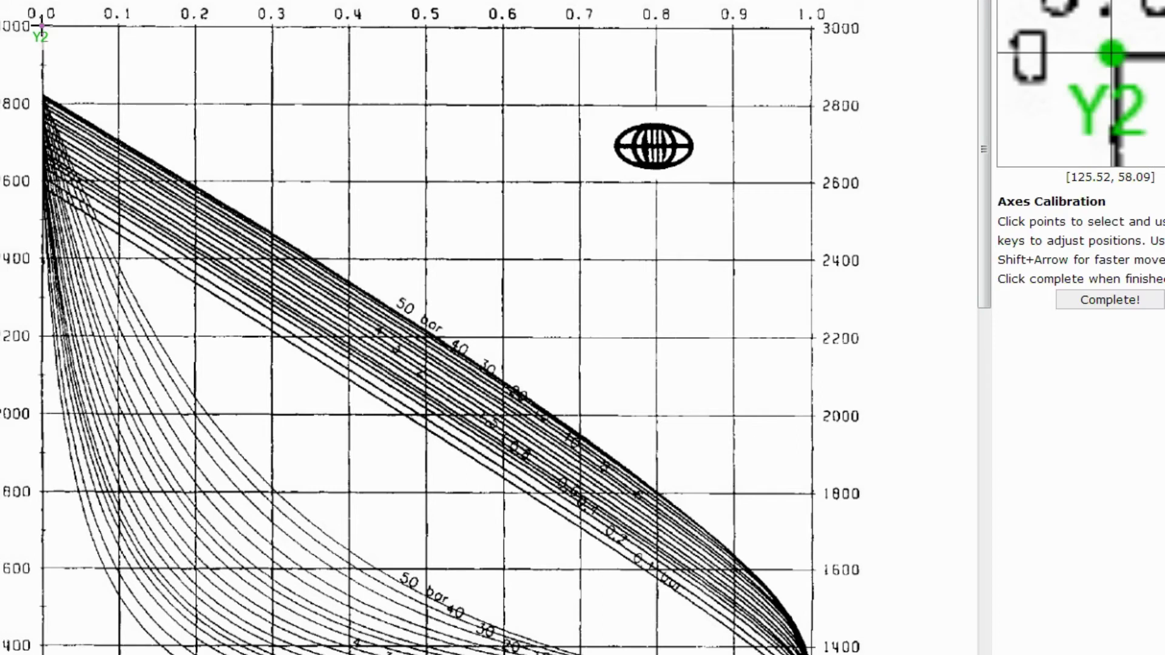
left_click(1103, 306)
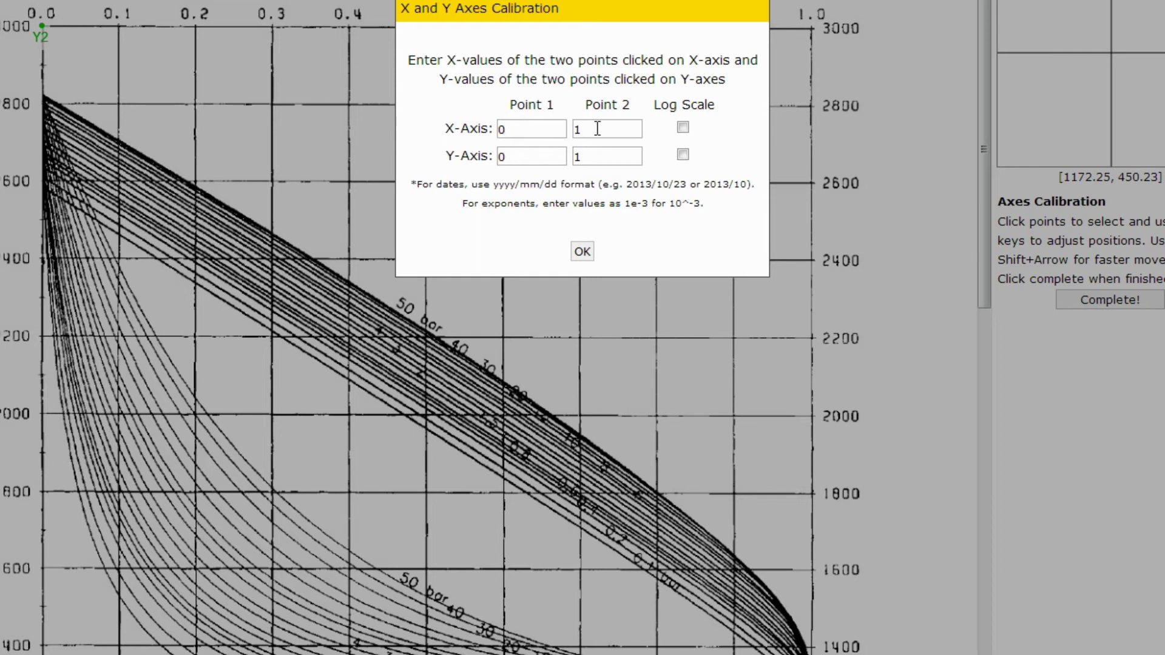
Step: Set Y-axis calibration values to -600 and 3000, keep X at 0 and 1, and confirm
left_click(537, 153)
key("BackSpace")
type("-600")
left_click(588, 157)
key("BackSpace")
type("3000")
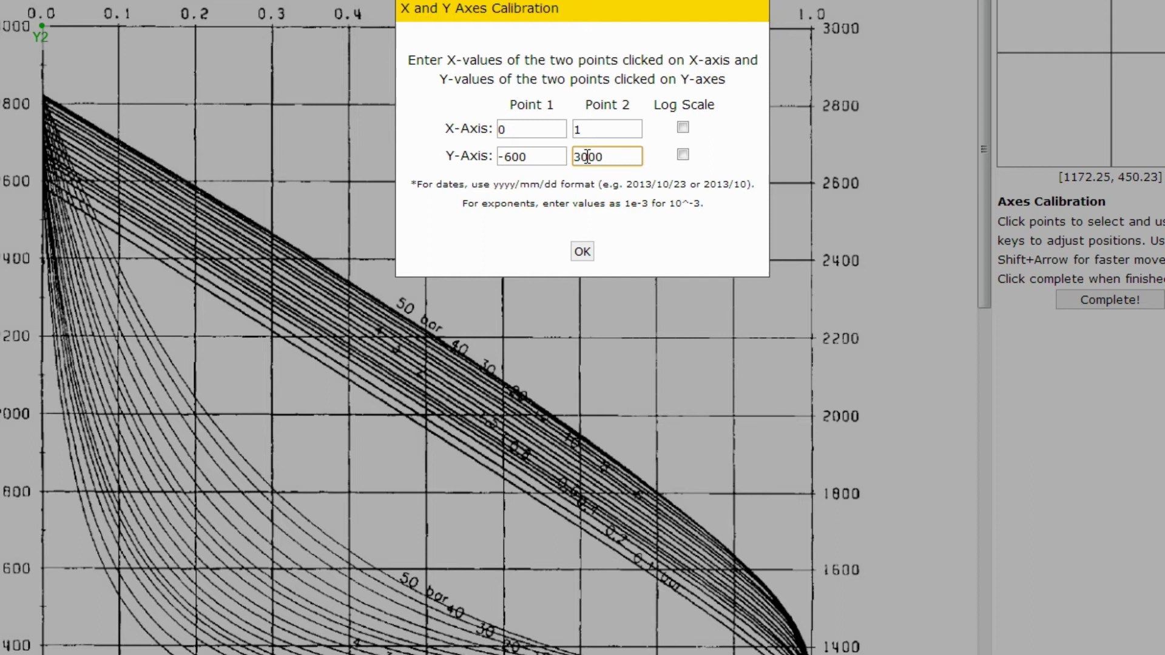
left_click(583, 252)
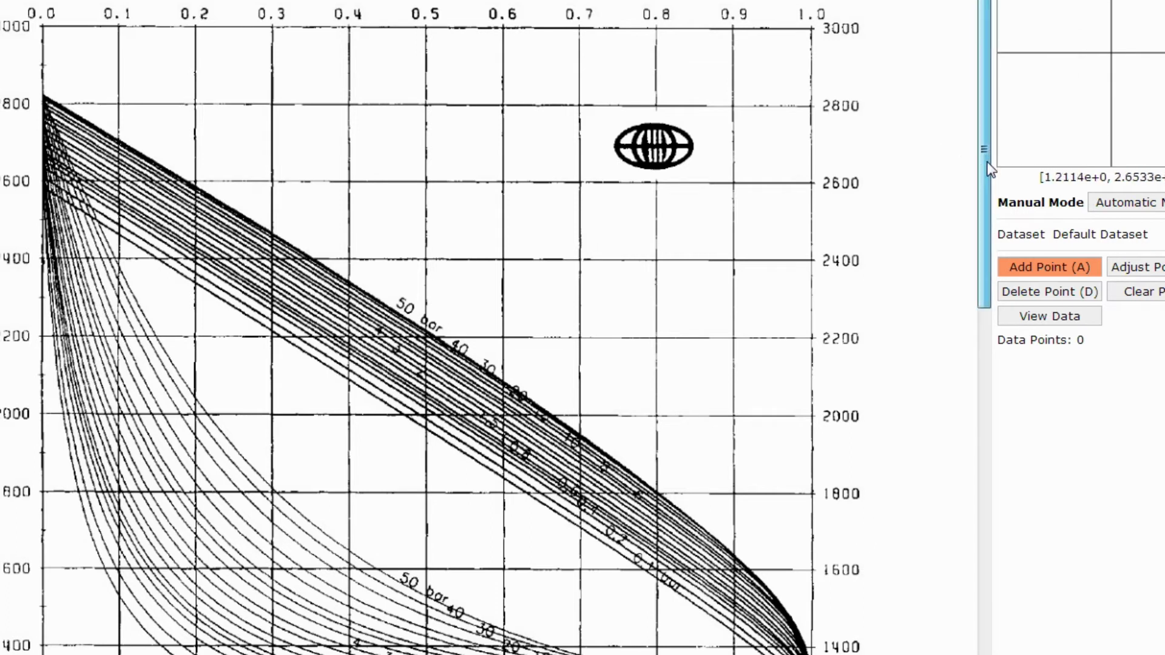
Step: Scroll the chart down to the lower curve family spanning -600 to 1000
left_click_drag(988, 164, 985, 588)
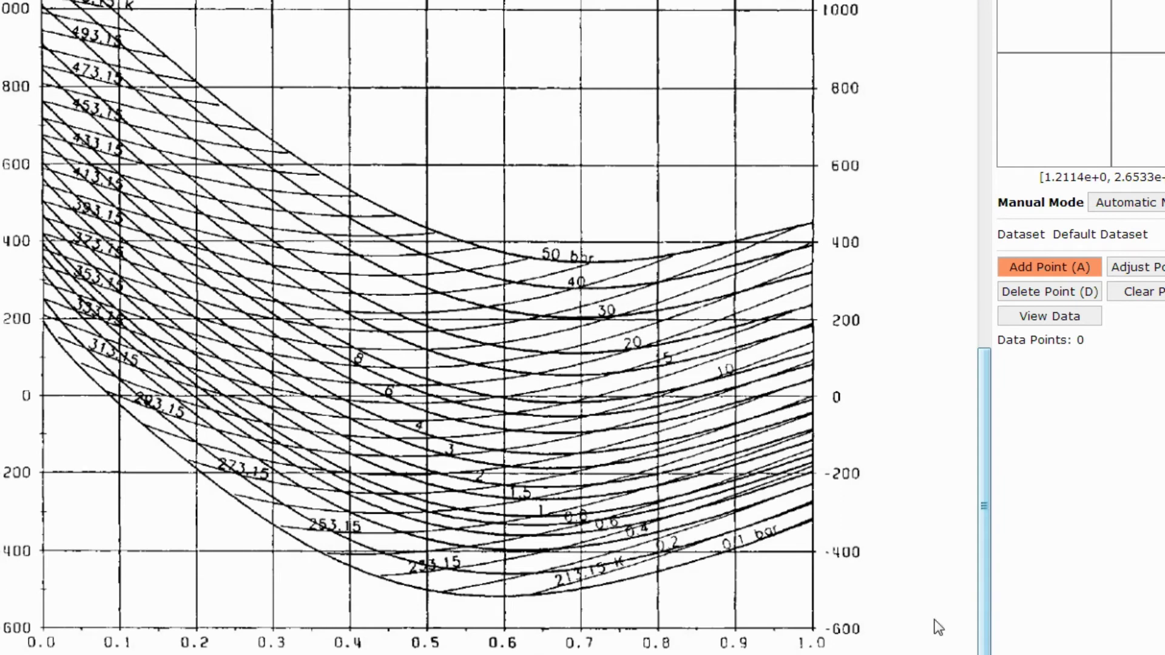
left_click_drag(938, 627, 937, 627)
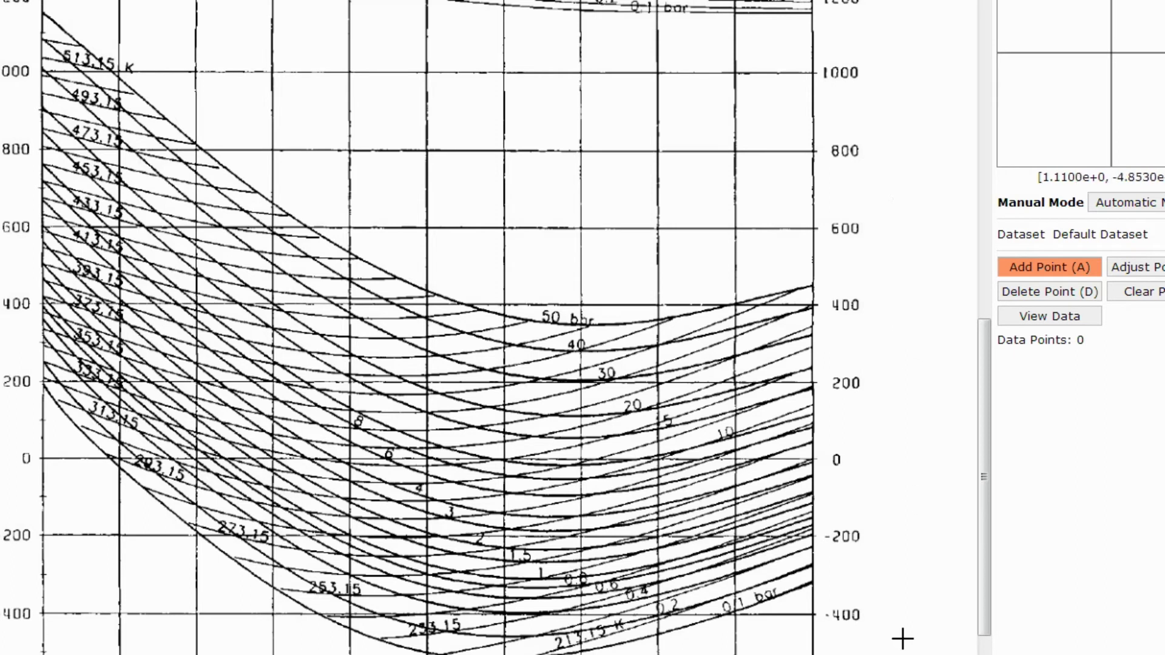
scroll(984, 546, "up", 1)
scroll(1005, 507, "up", 10)
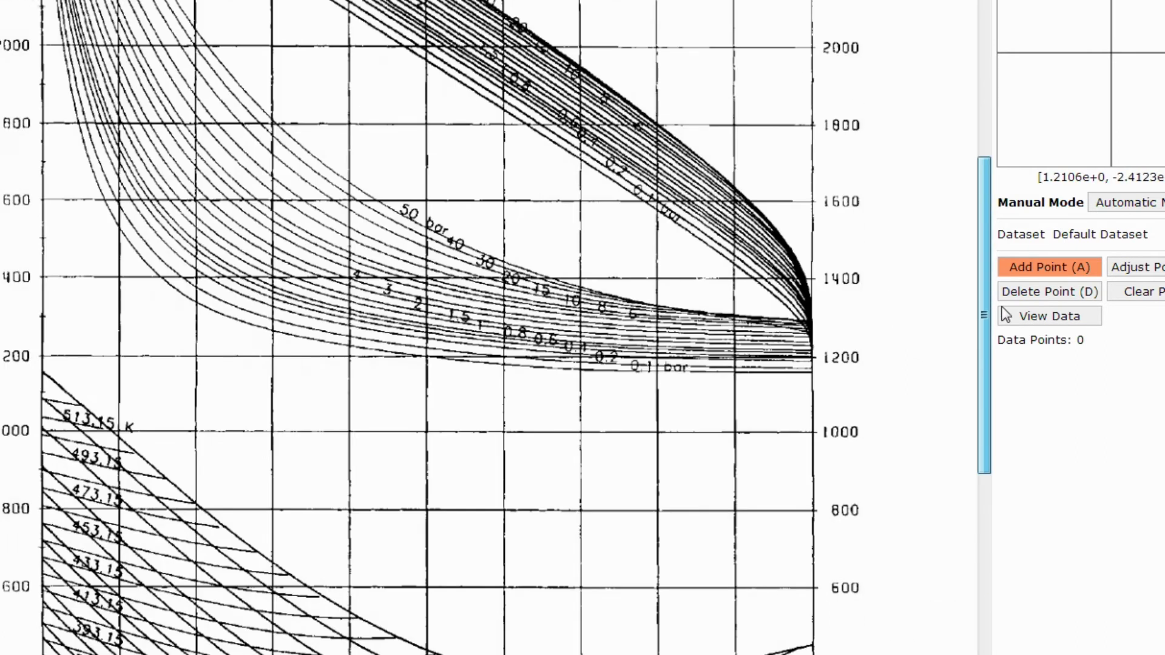
scroll(1002, 280, "down", 1)
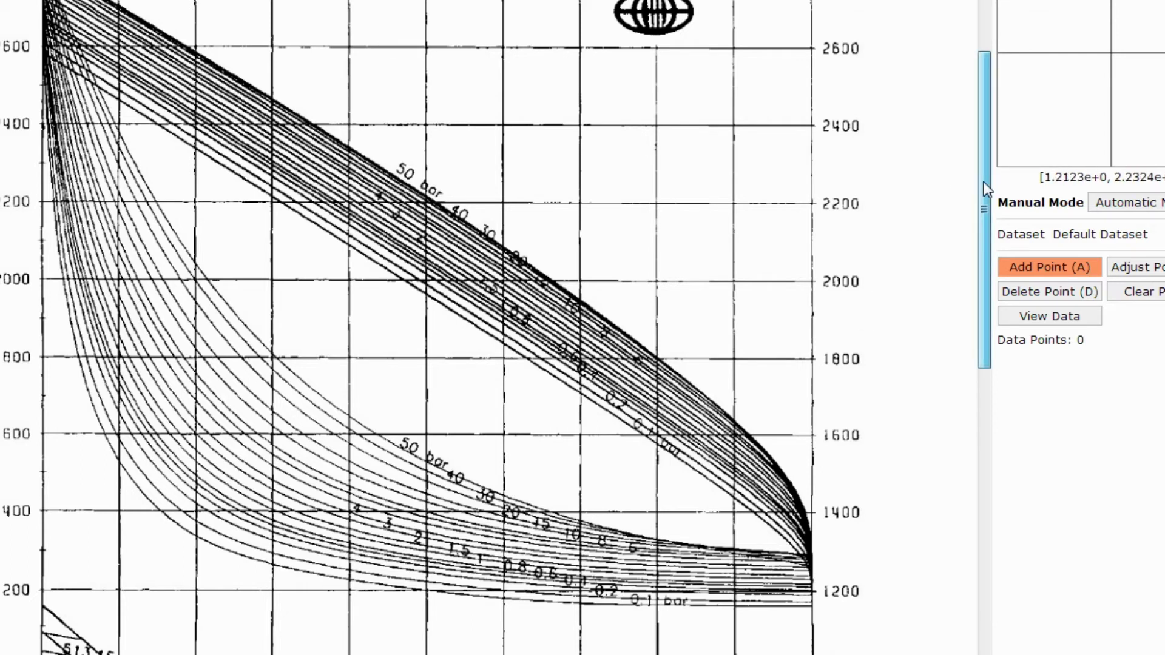
left_click_drag(986, 190, 987, 535)
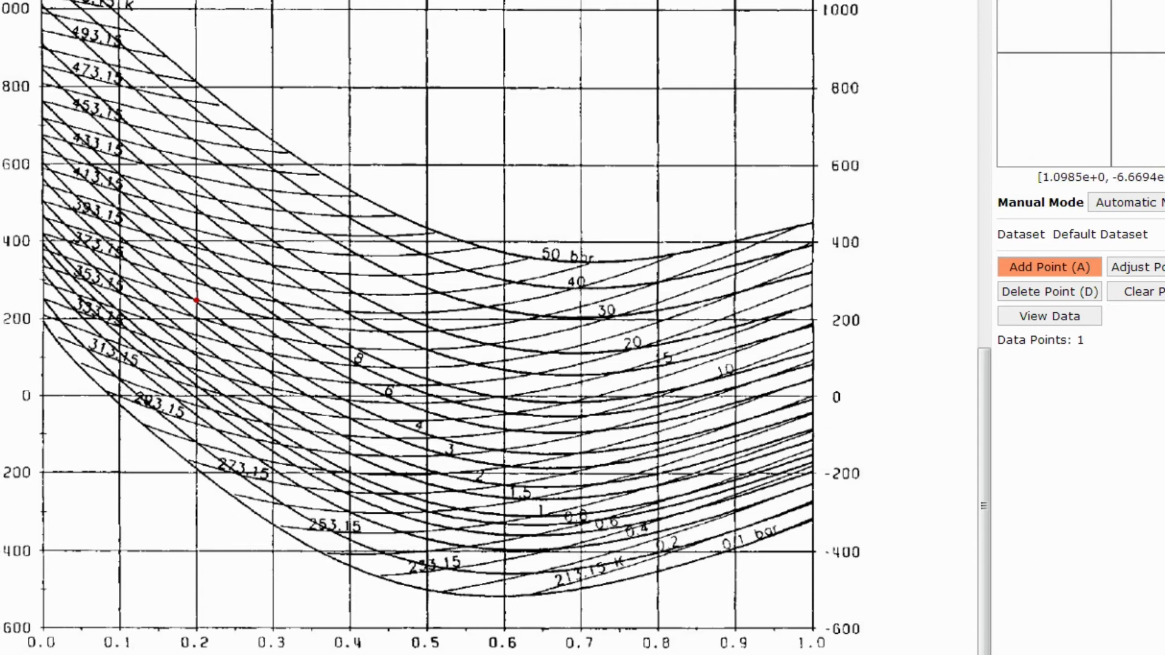
Step: List the acquired data, showing the point at X 0.19914, Y 245.569
left_click(1018, 319)
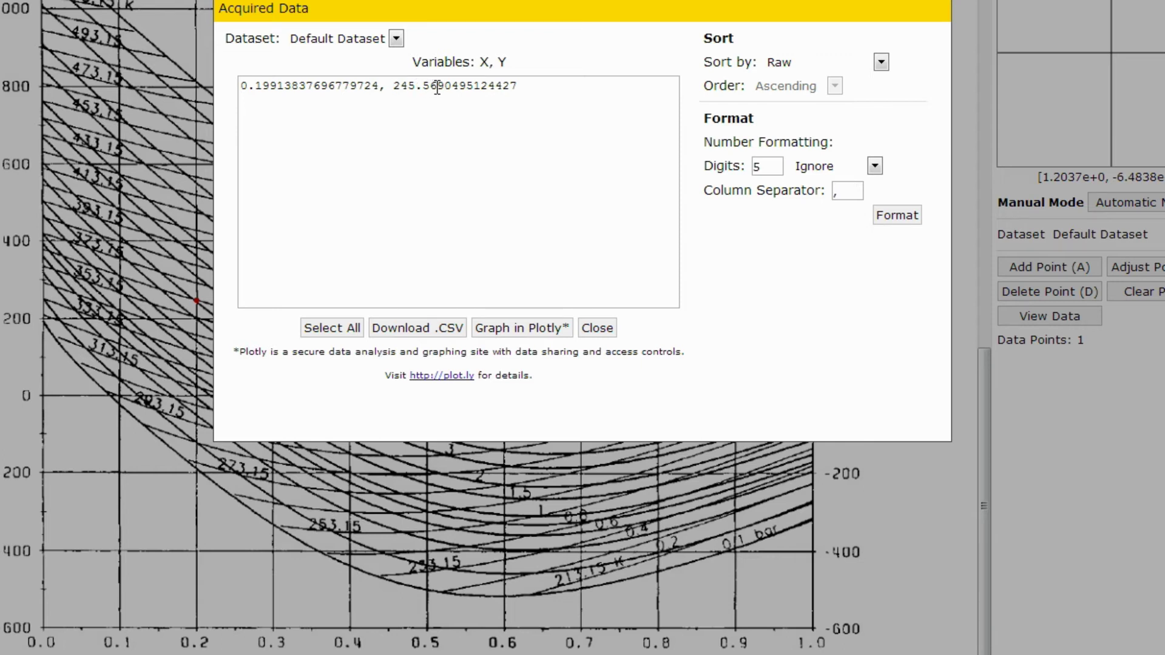
Step: Close the Acquired Data window to return to the chart
left_click(595, 324)
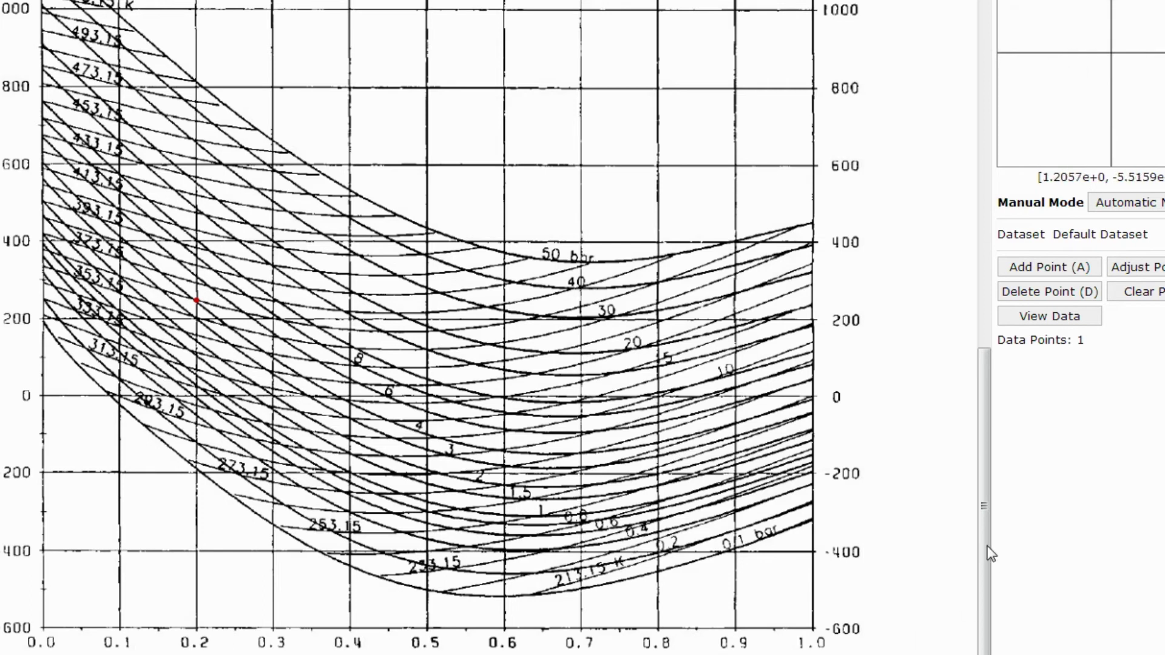
Step: Scroll and zoom the chart to bring the upper vapour curves into close view
left_click_drag(985, 518, 992, 258)
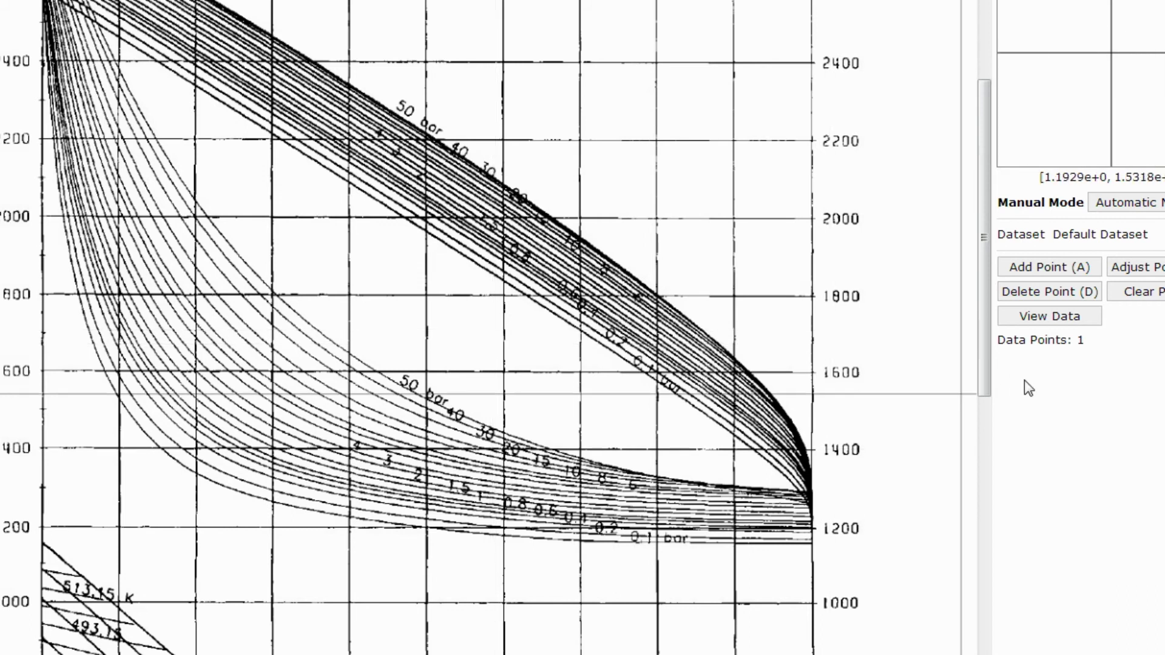
left_click_drag(982, 366, 983, 654)
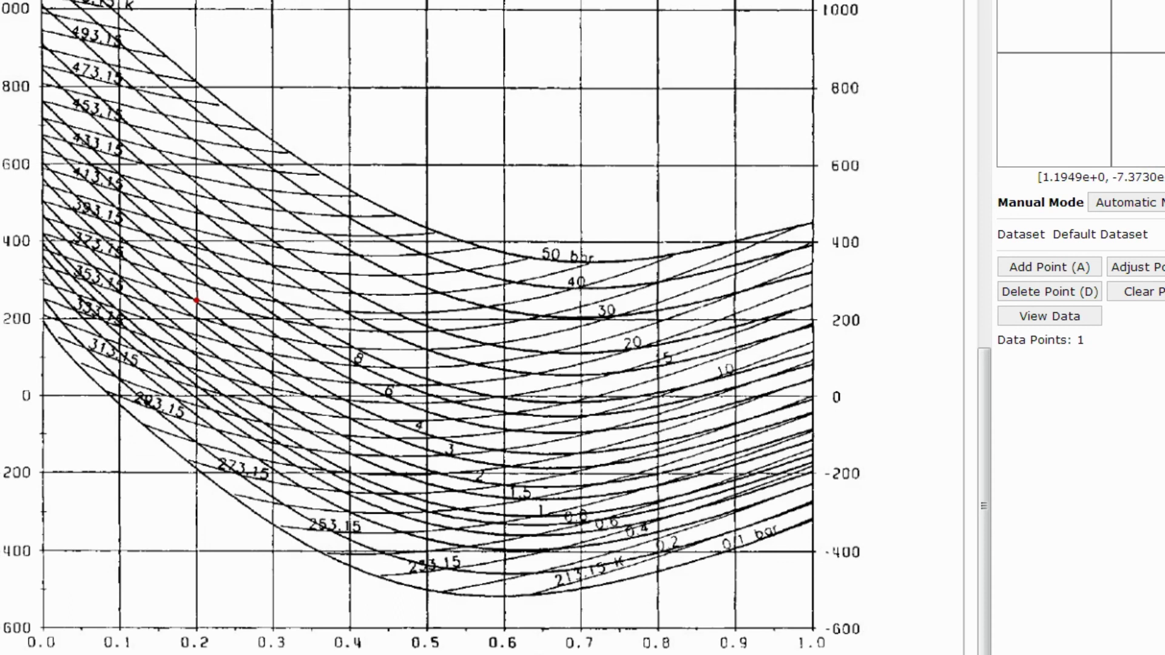
left_click_drag(964, 203, 954, 203)
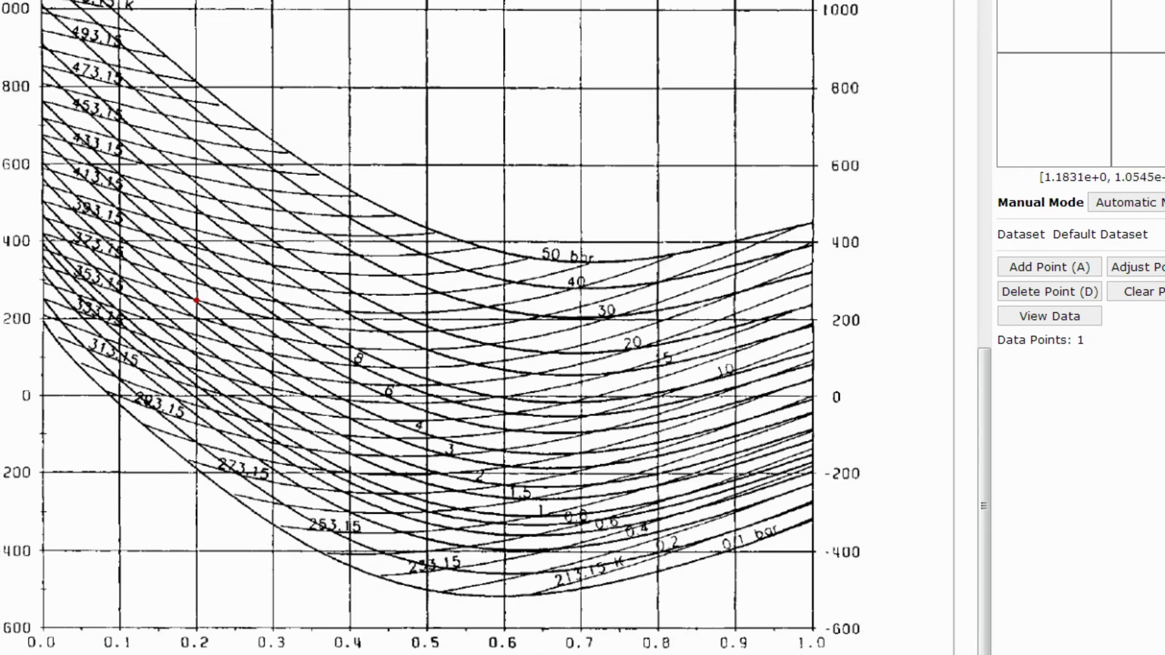
key("plus")
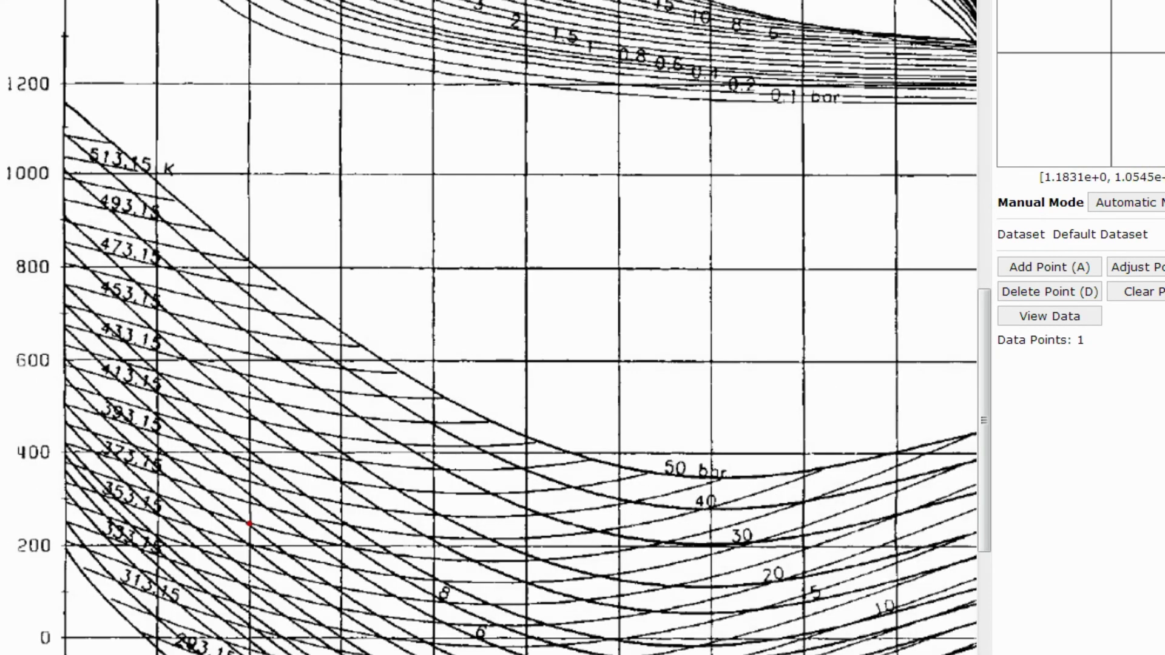
key("minus")
key("plus")
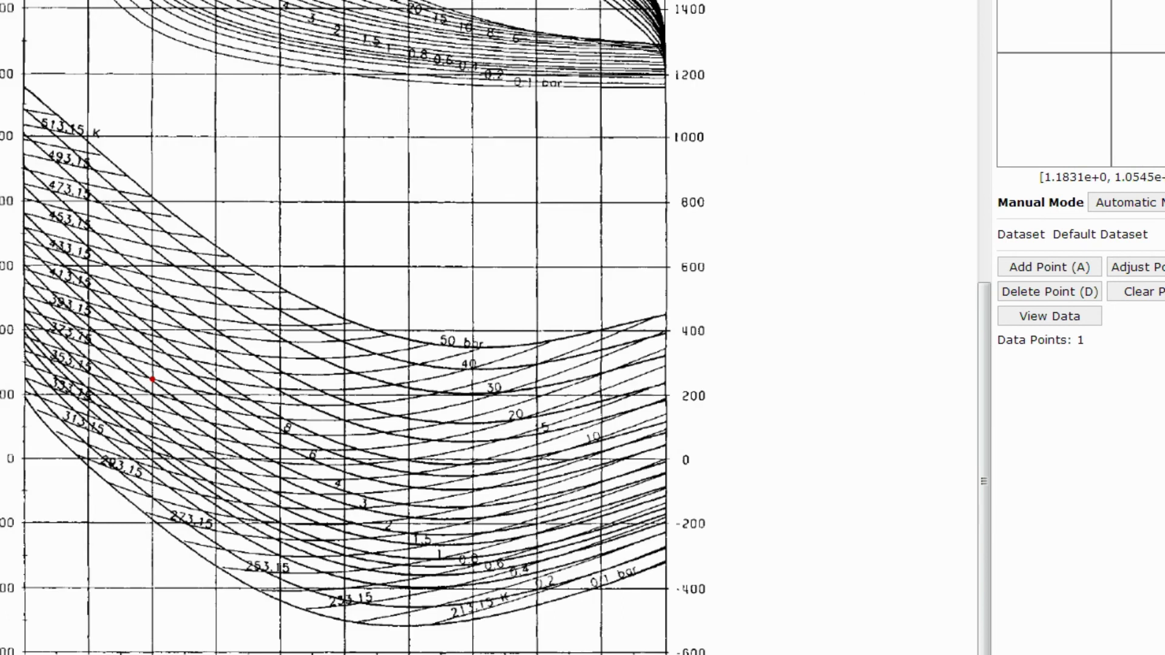
key("minus")
key("minus")
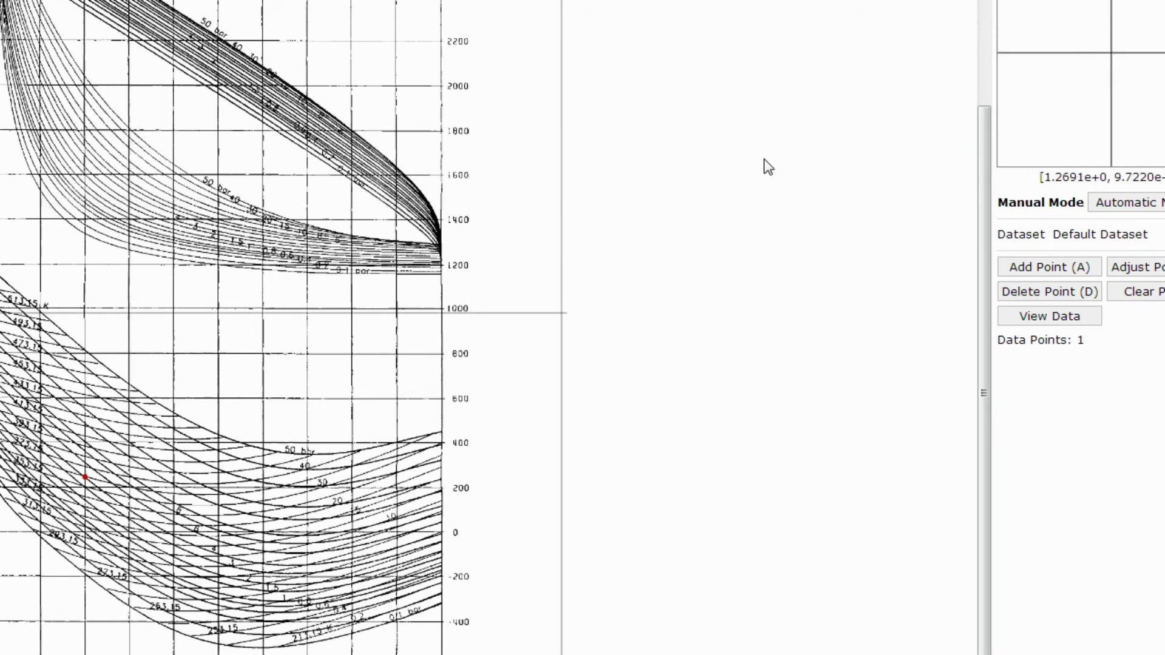
scroll(562, 313, "up", 2)
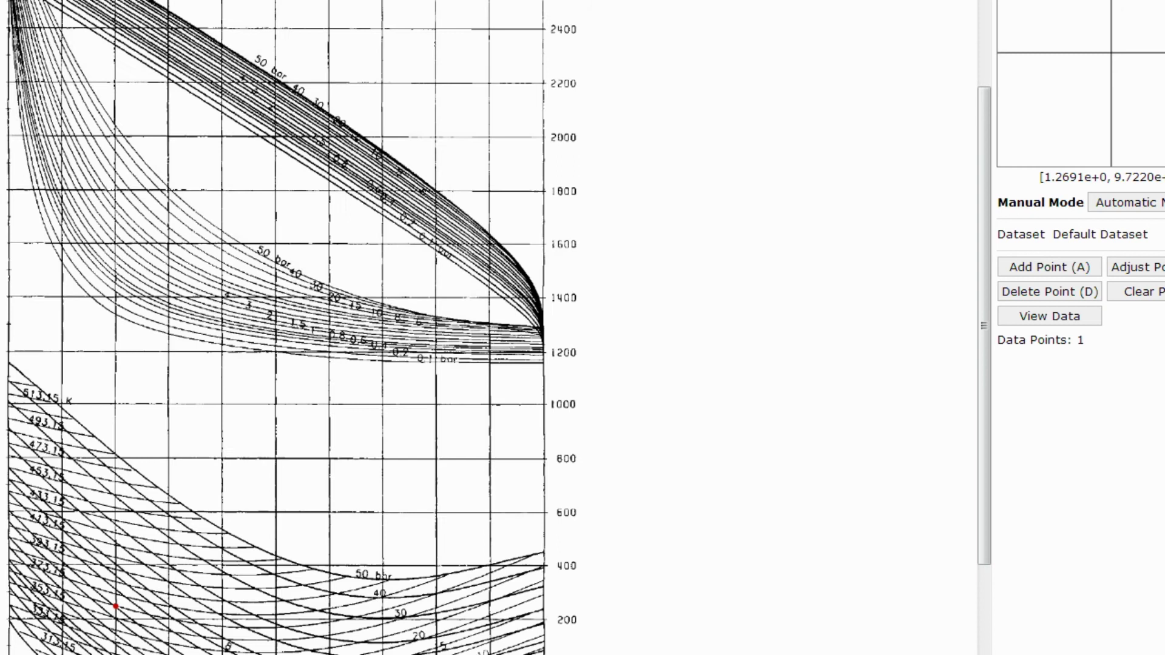
scroll(562, 313, "up", 1)
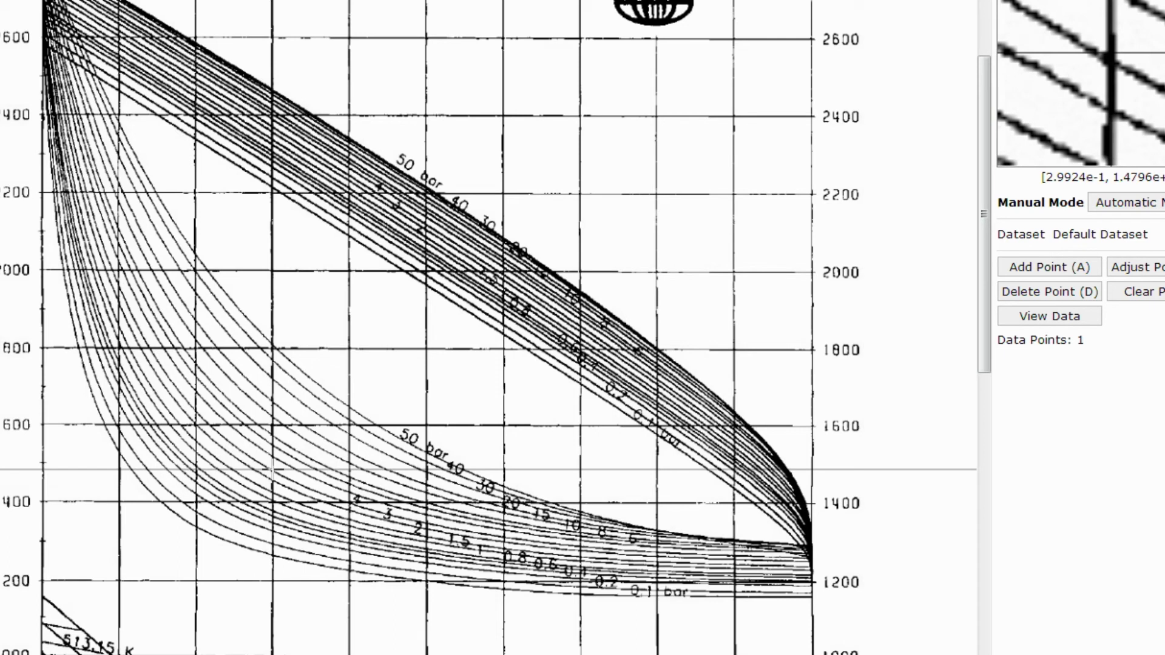
Step: Add a second point on the upper curve near enthalpy 1475 at x 0.2, then review the data list
left_click(1062, 270)
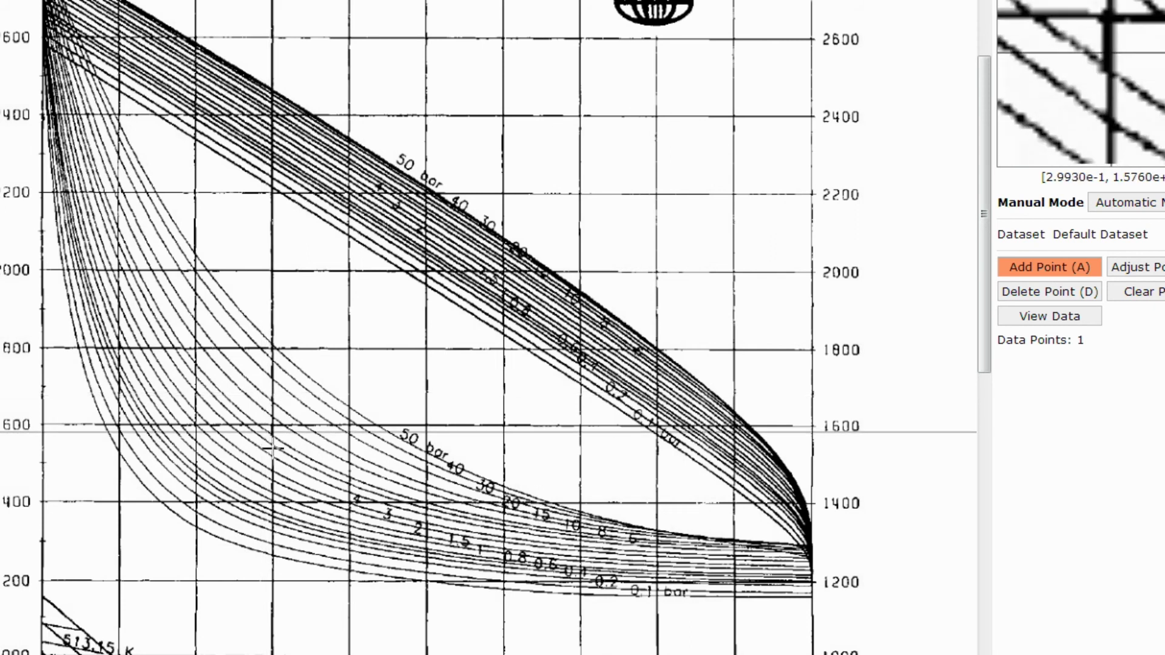
left_click(272, 471)
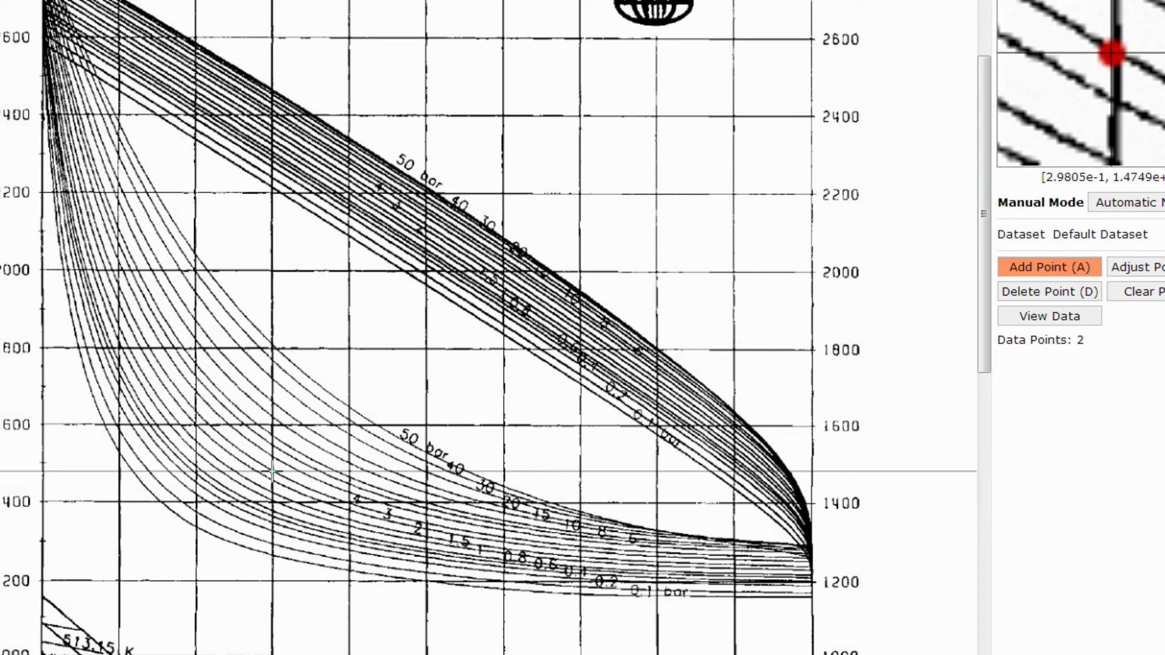
left_click(1041, 319)
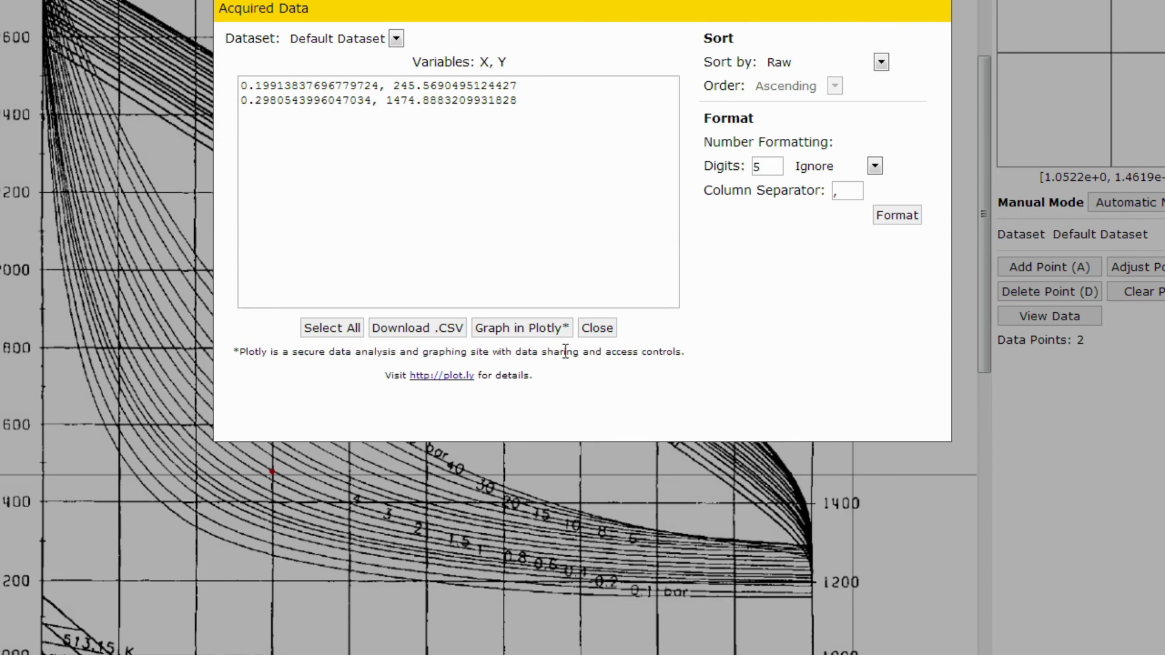
left_click(604, 331)
Step: Switch back to Add Point mode to continue digitizing points
left_click(1044, 274)
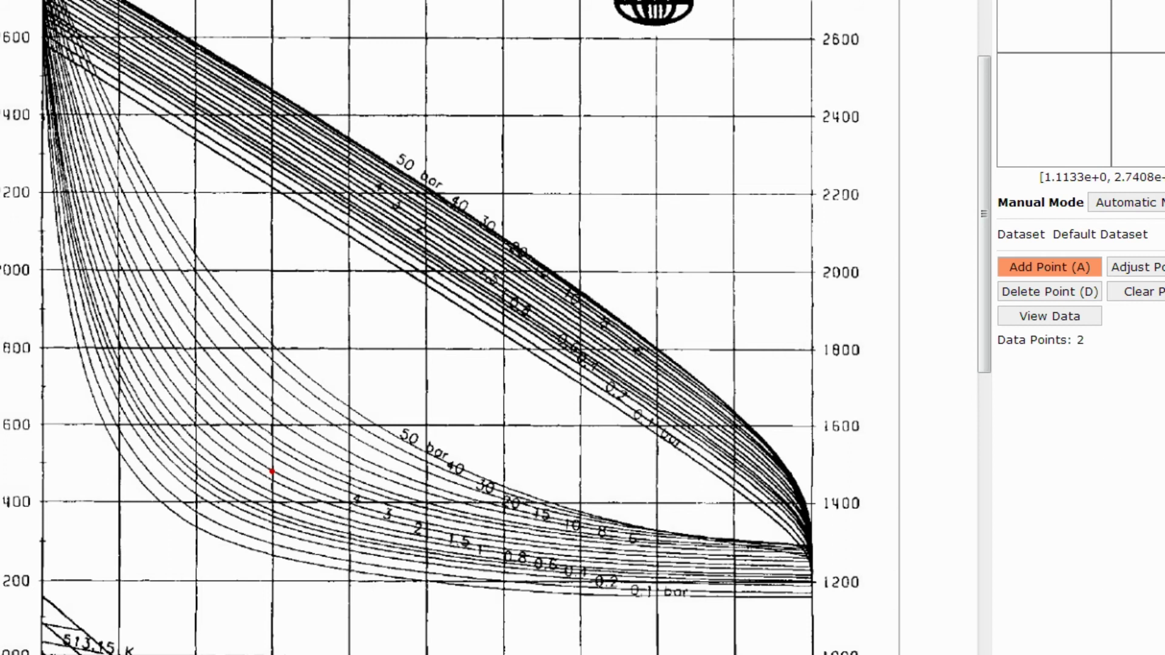
Step: Zoom into the right-hand upper curves near x 0.9–0.95 and add a point there
key("plus")
key("plus")
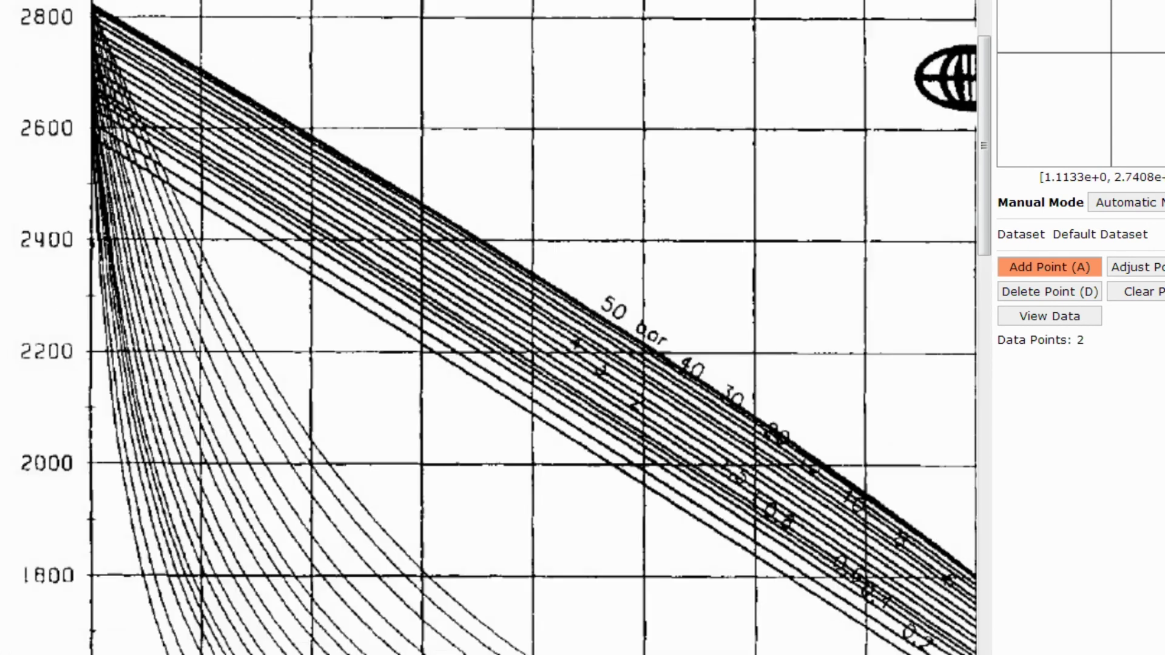
left_click_drag(983, 148, 986, 253)
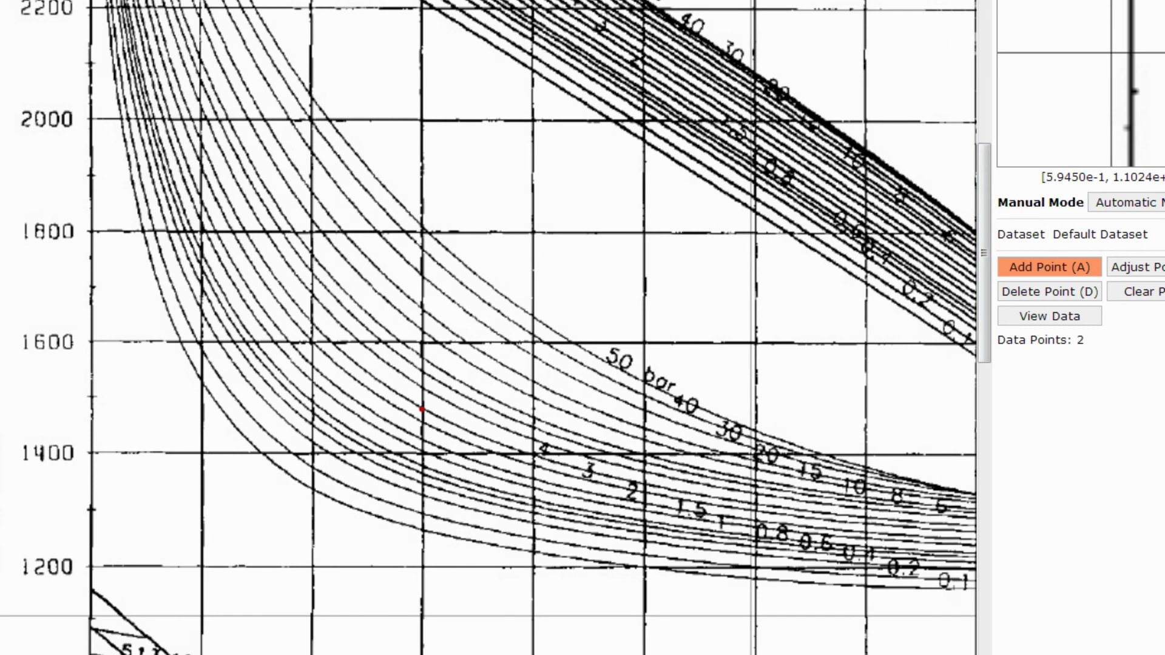
scroll(489, 328, "right", 5)
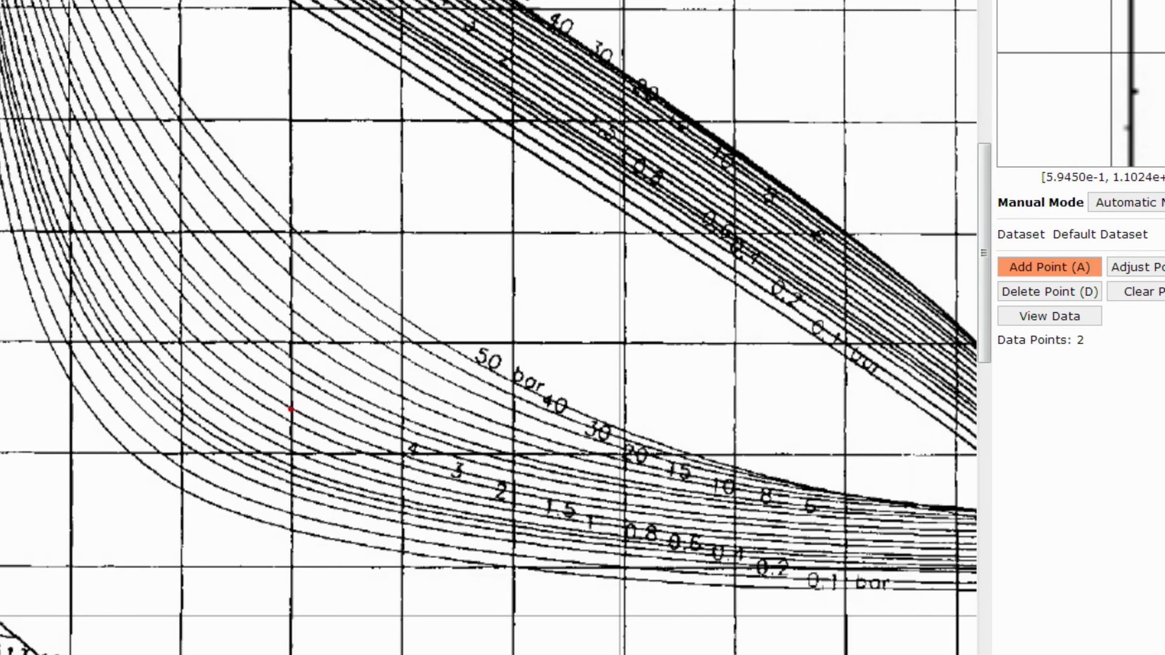
scroll(497, 279, "right", 2)
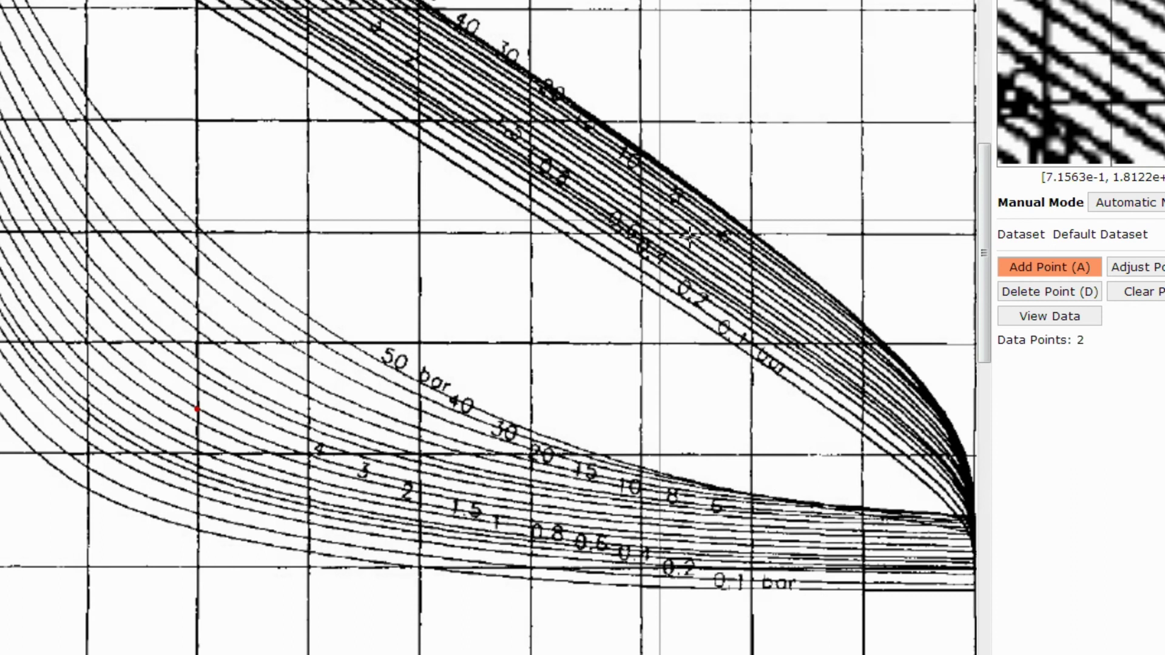
left_click(879, 377)
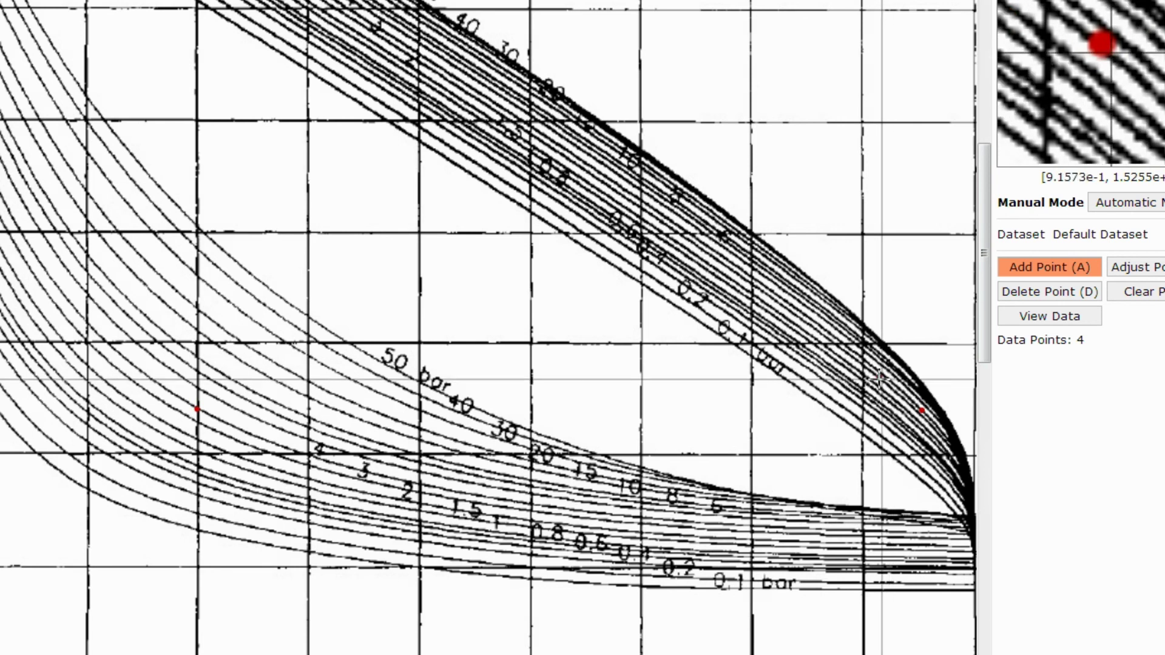
Step: Delete the extra right-hand point and view the 3 remaining points, the last at x 0.9518, y 1469.79
left_click(1019, 294)
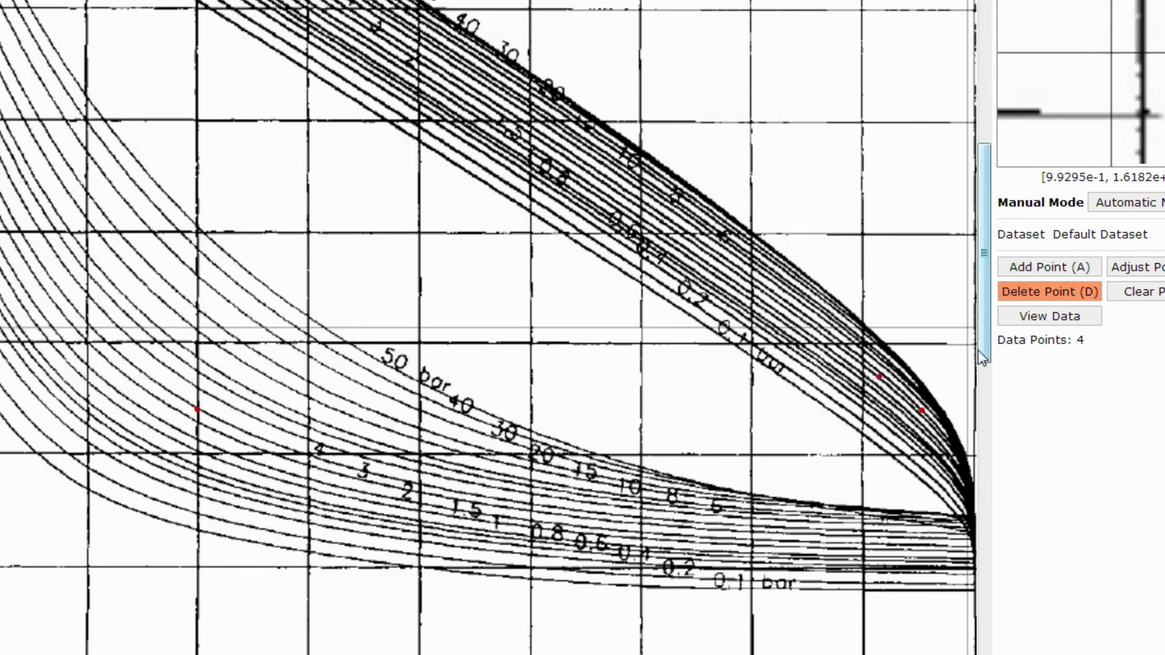
left_click(878, 377)
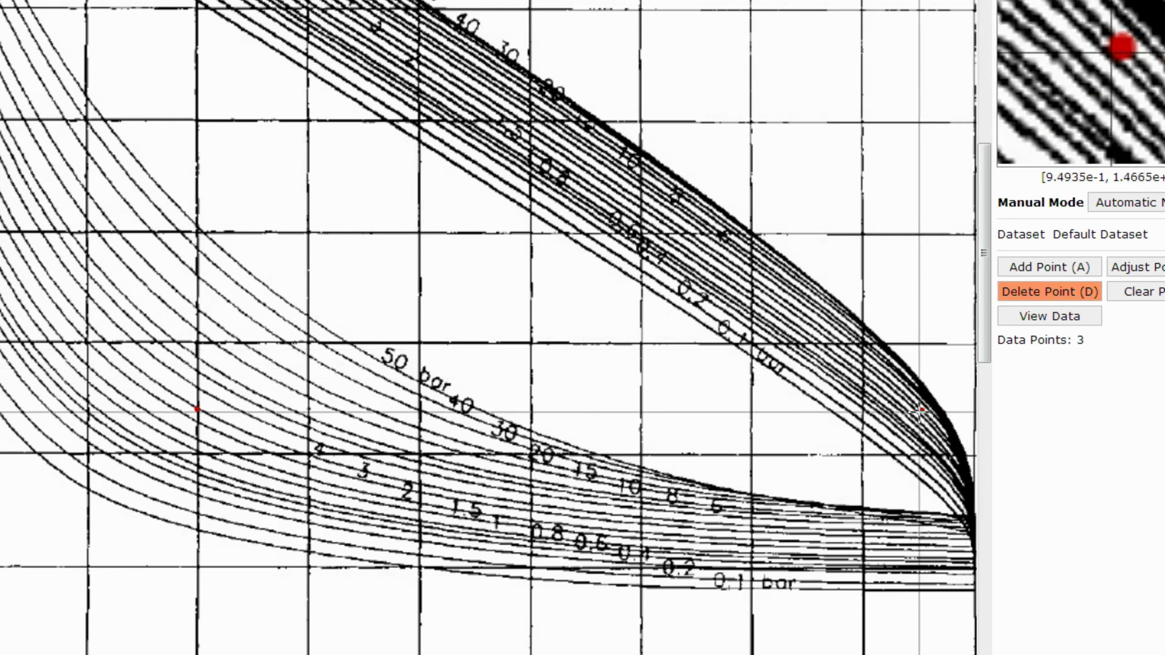
left_click(1026, 317)
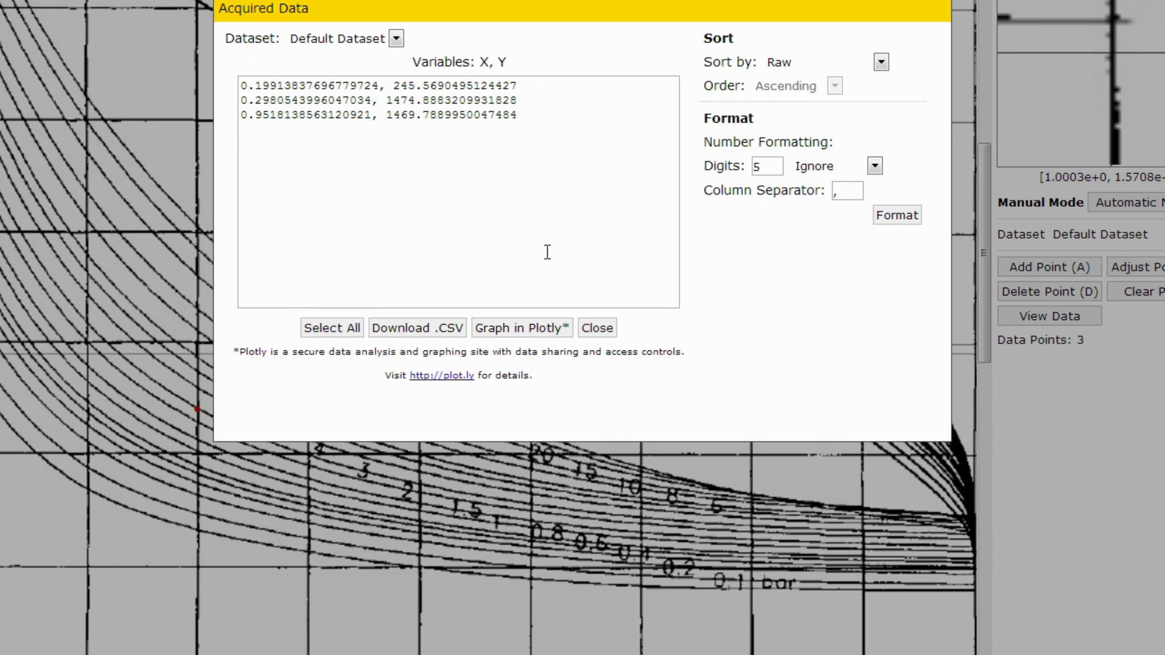
Step: Export the three points as a CSV file named 'aqua ammonia' on the Desktop
left_click(418, 335)
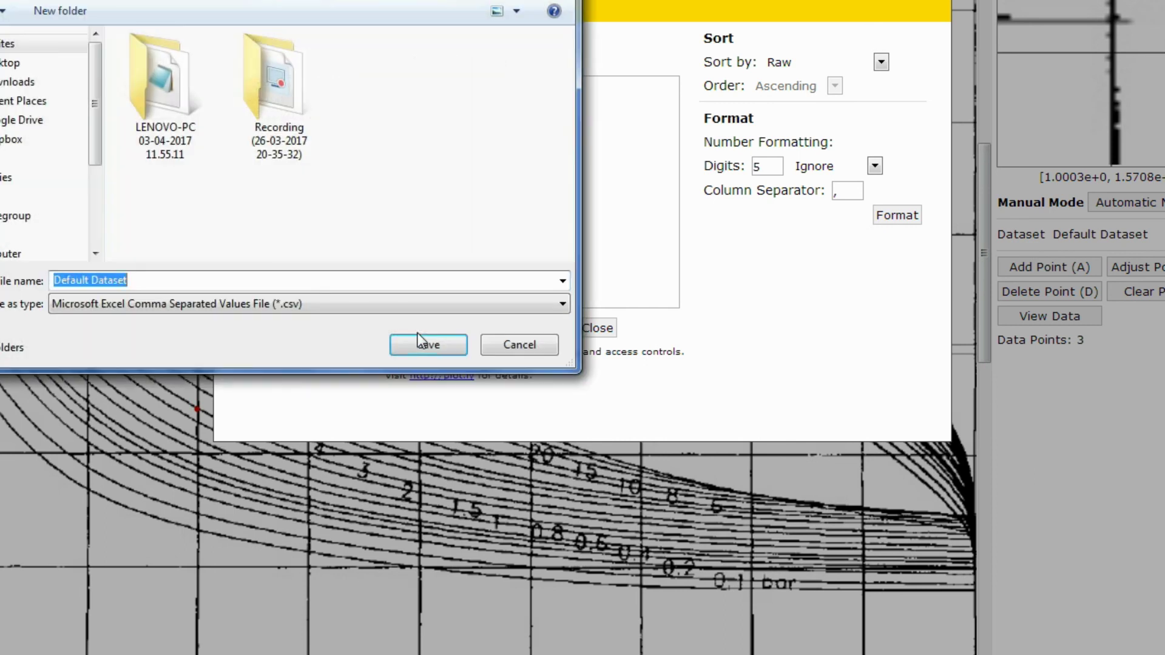
left_click(7, 63)
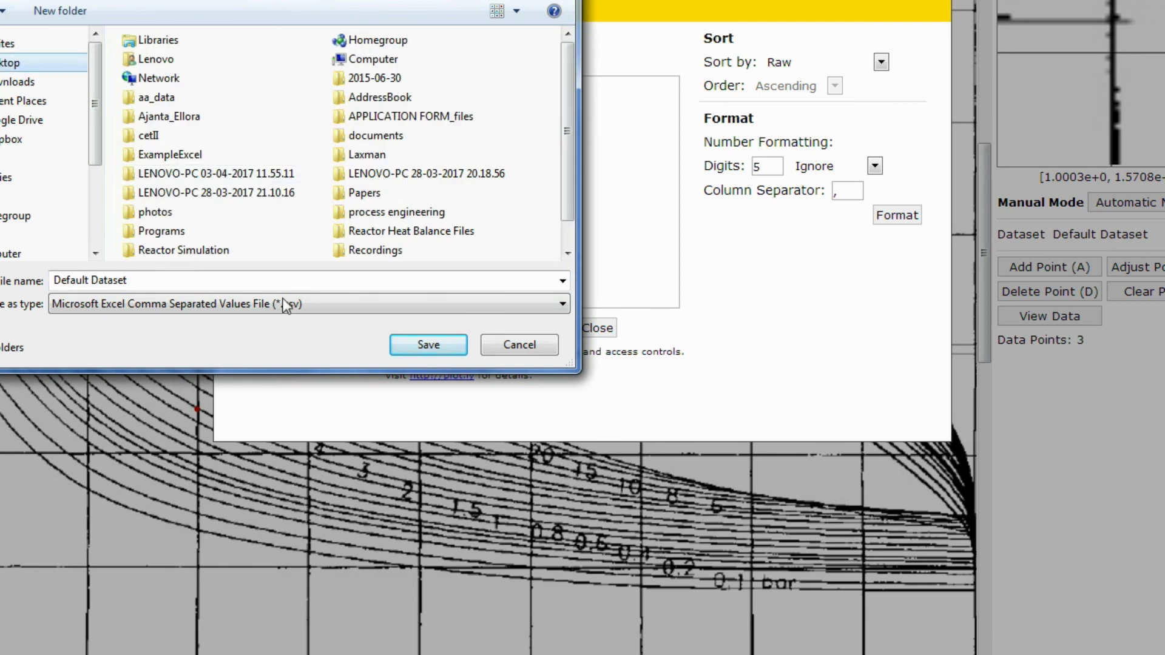
left_click(191, 277)
key("BackSpace")
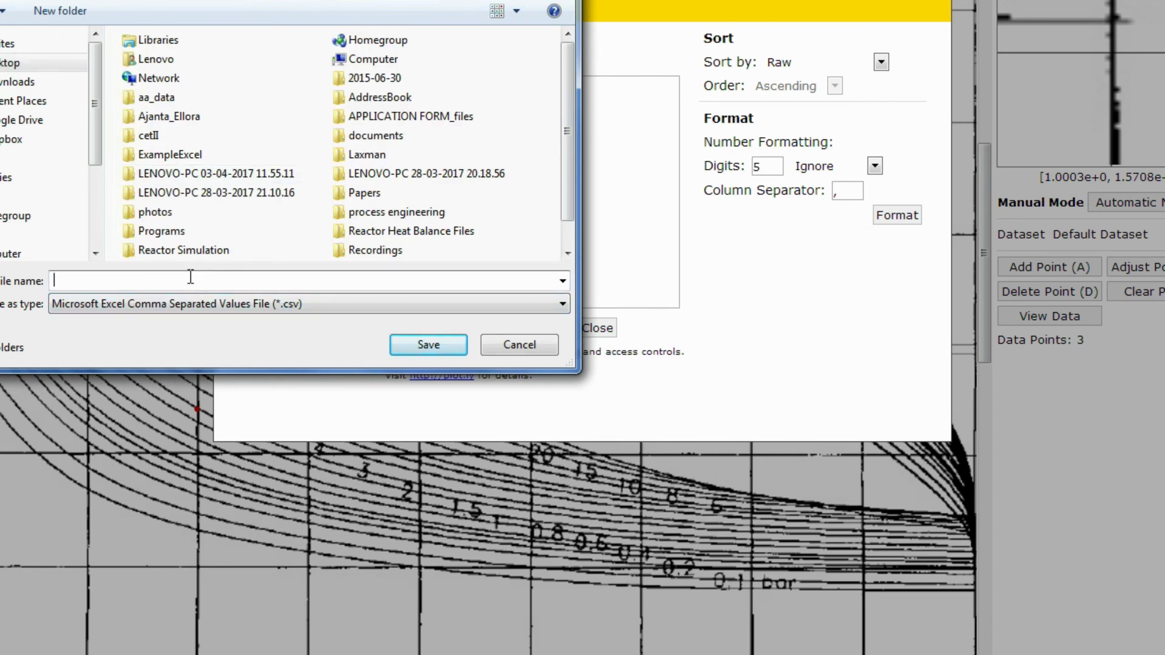
type("aqua ")
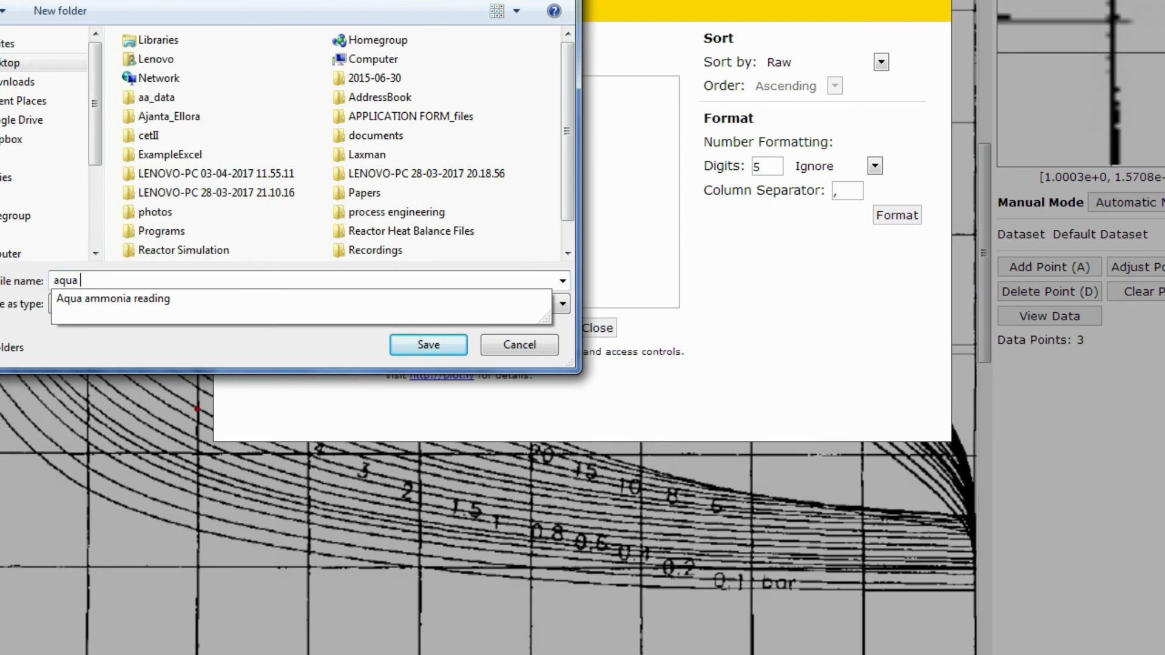
type("ammonia")
left_click(423, 351)
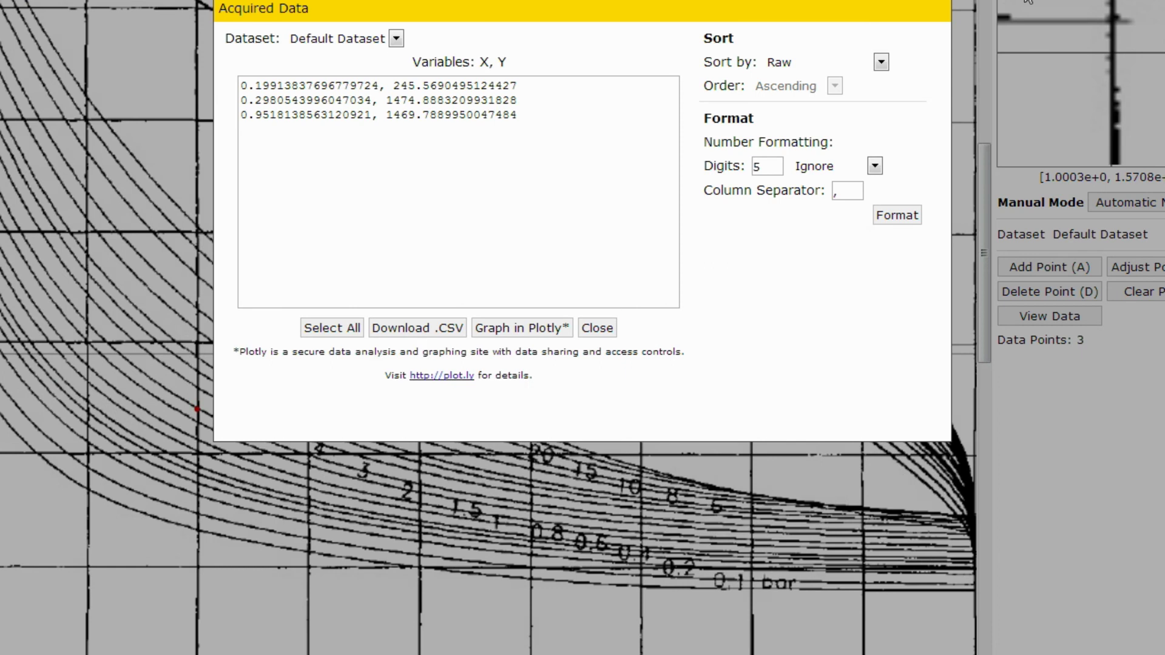
Step: Close the Acquired Data window to return to the chart with its 3 digitized points
left_click(600, 326)
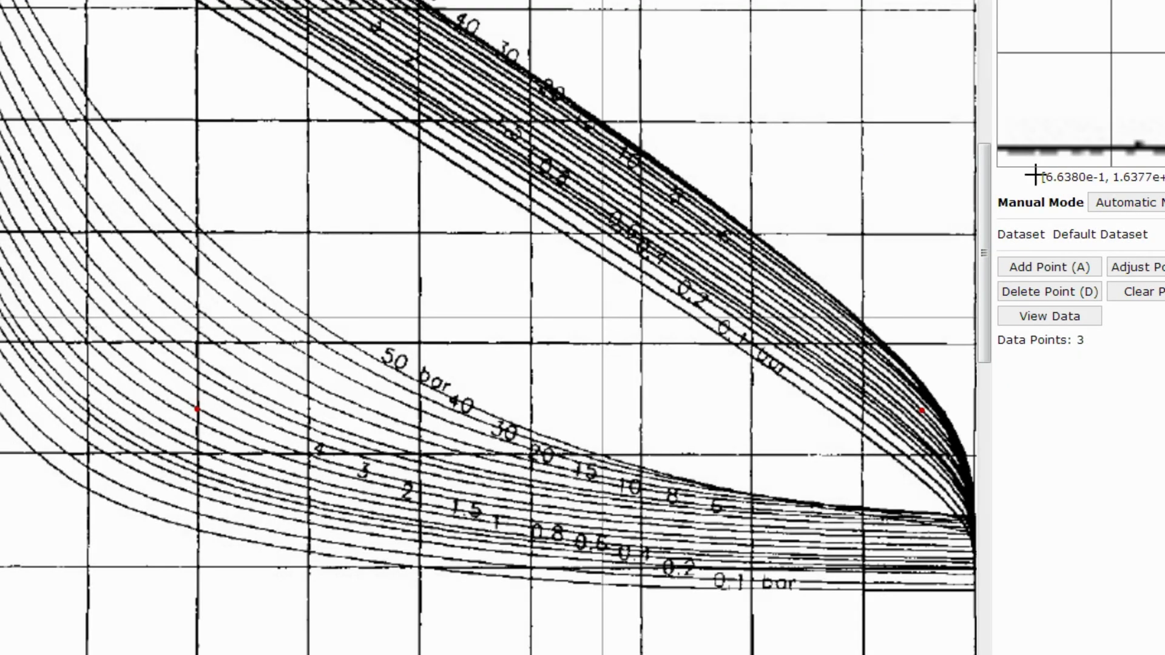